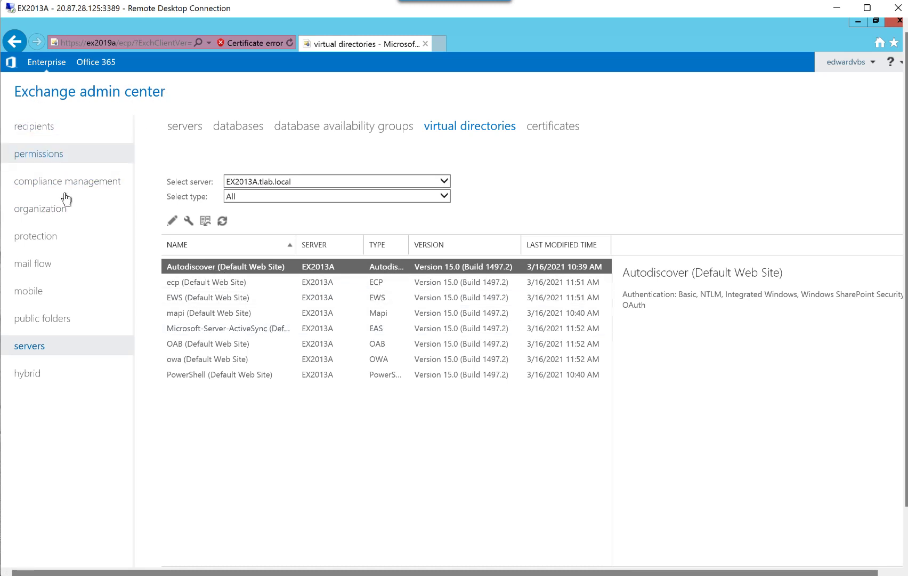
# Switch the virtual directories list to server EX2019A.tlab.local
pyautogui.click(40, 343)
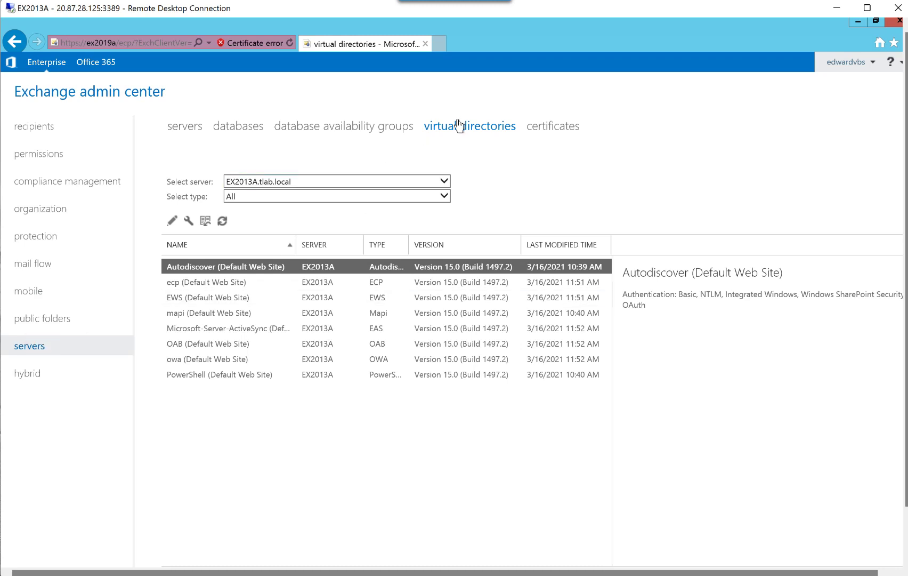
pyautogui.click(394, 184)
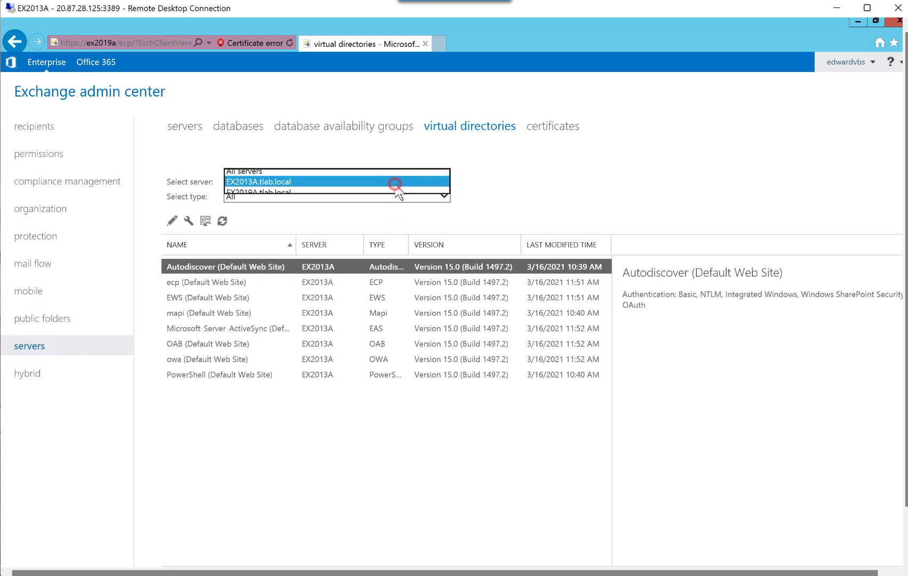
pyautogui.click(277, 191)
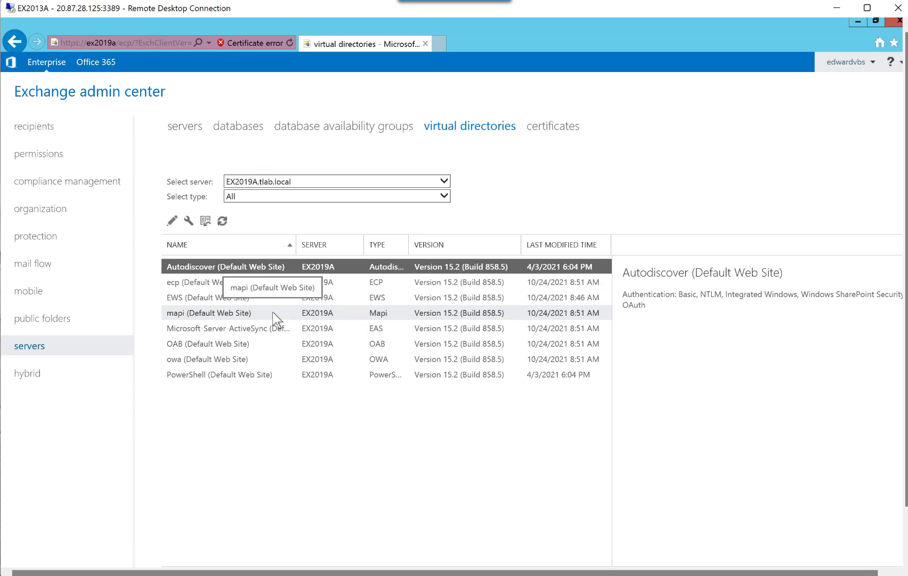
# View EX2013A's certificates and bring up TLab Cert's export and import options
pyautogui.click(544, 133)
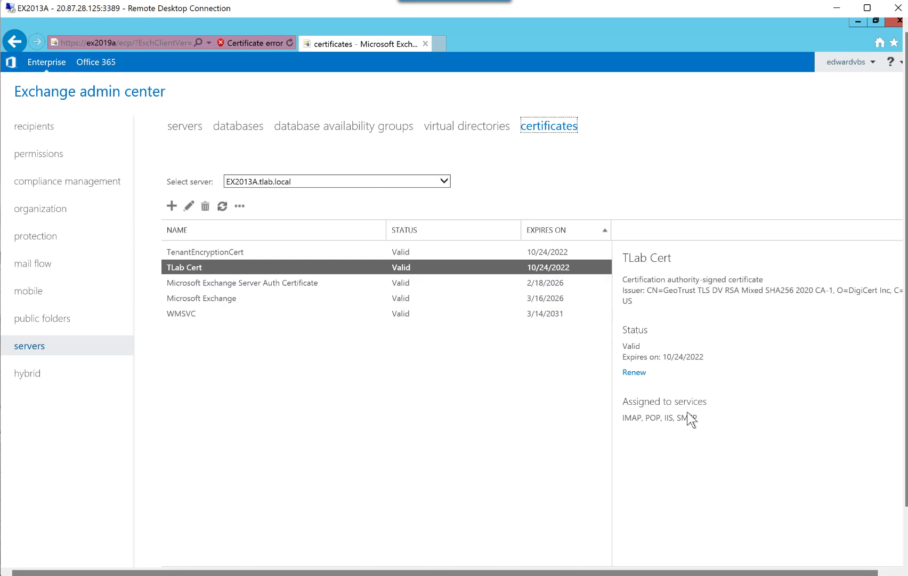
pyautogui.click(241, 206)
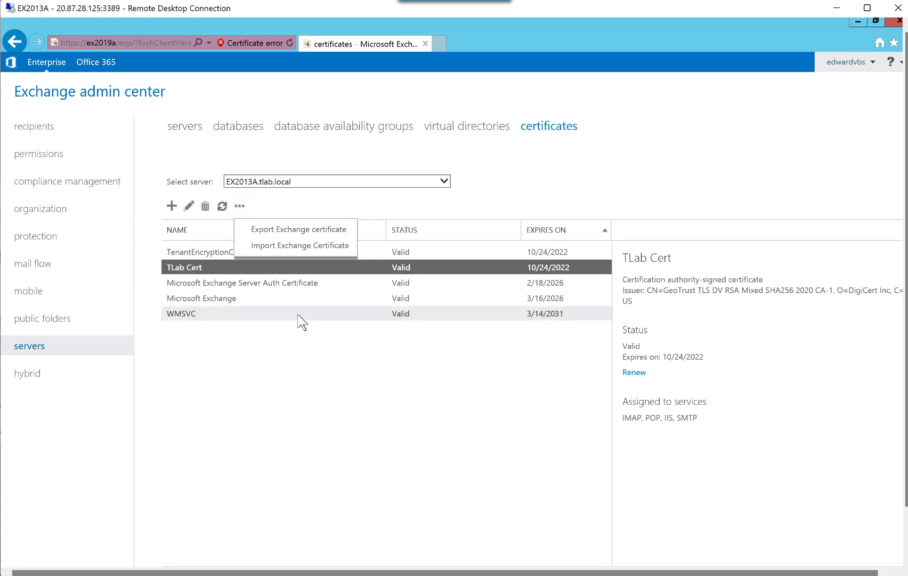
# Export TLab Cert to \\localhost\c$\SSLcert.pfx, protected with a password
pyautogui.click(303, 230)
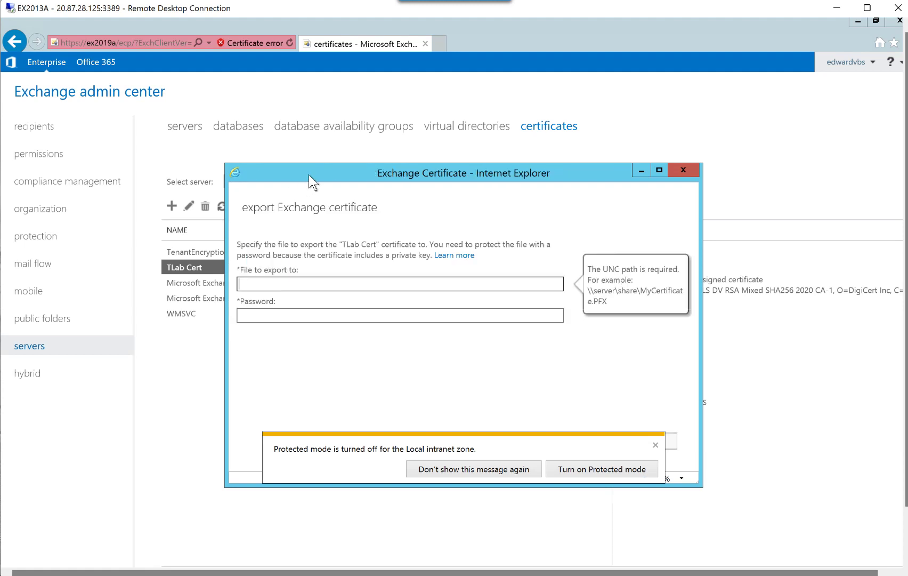
pyautogui.moveTo(309, 174); pyautogui.dragTo(407, 175)
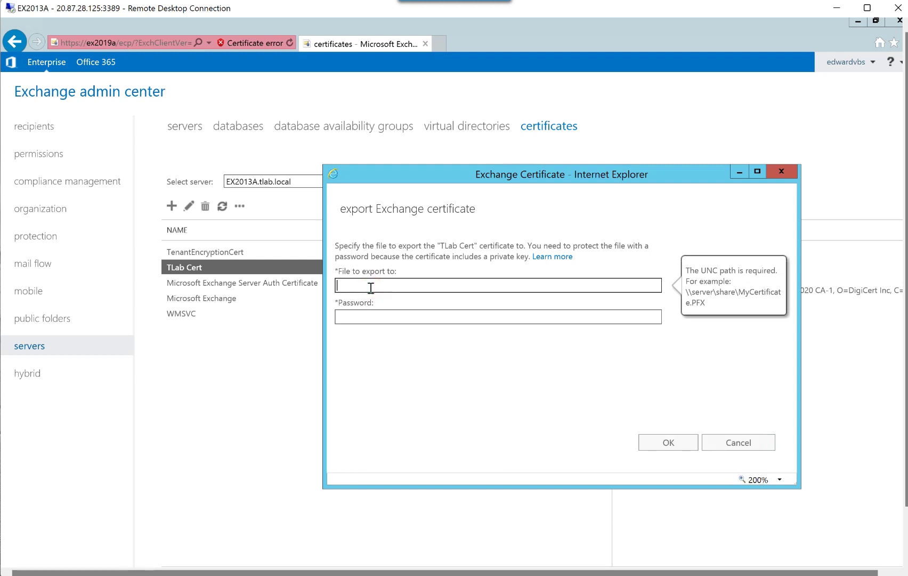
pyautogui.write('\\\\localhost\\c$\\SSLcert.pfx')
pyautogui.press('Tab')
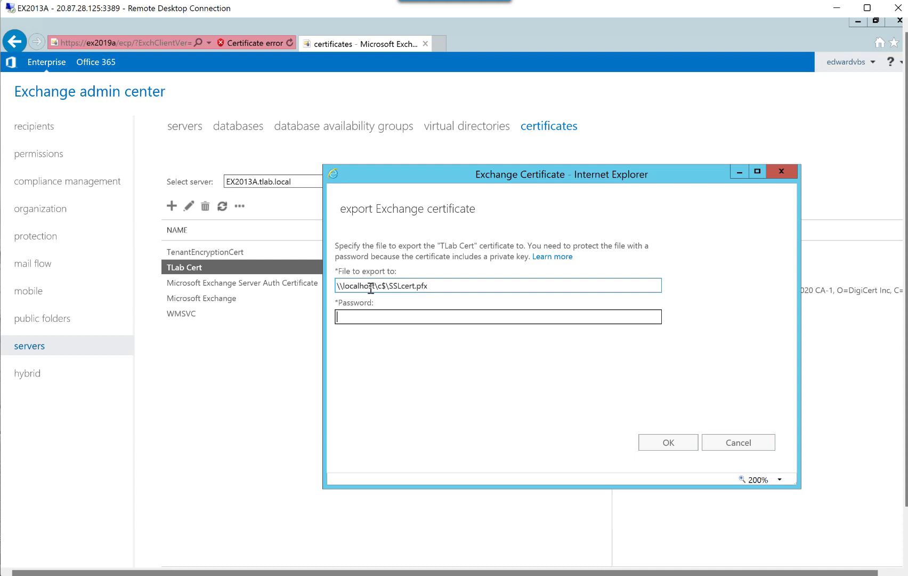
pyautogui.write('••••••••')
pyautogui.click(651, 441)
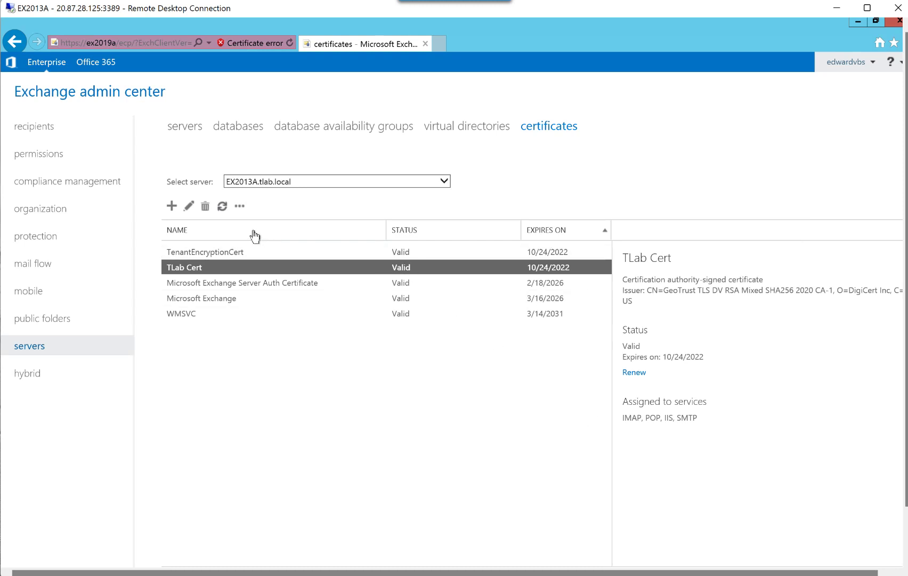
# On EX2019A, import \\localhost\c$\sslcert.pfx with its password and continue to server selection
pyautogui.click(270, 181)
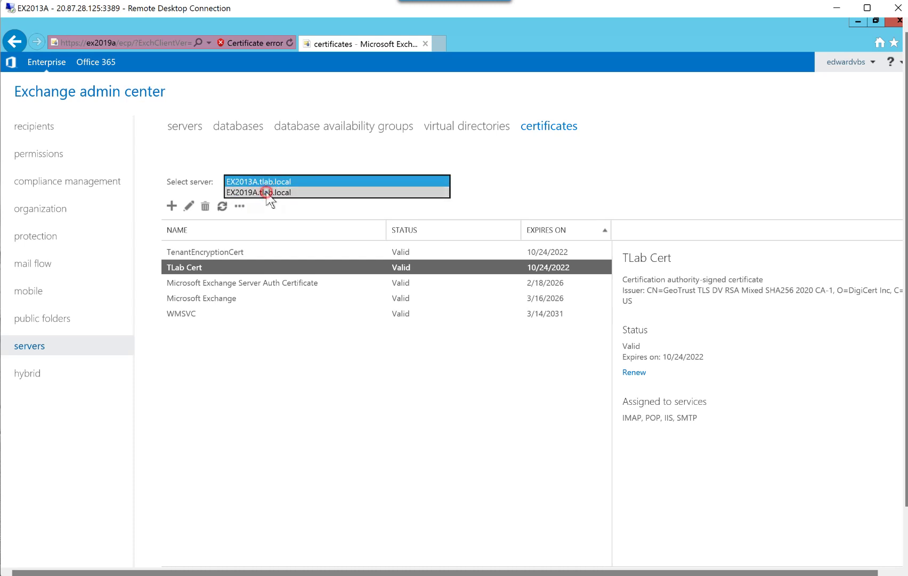
pyautogui.click(269, 193)
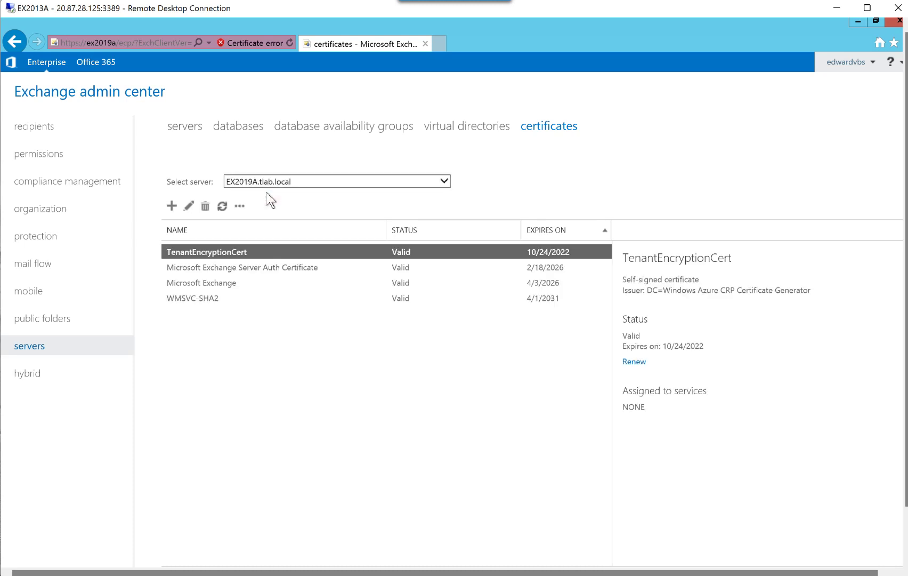
pyautogui.click(239, 206)
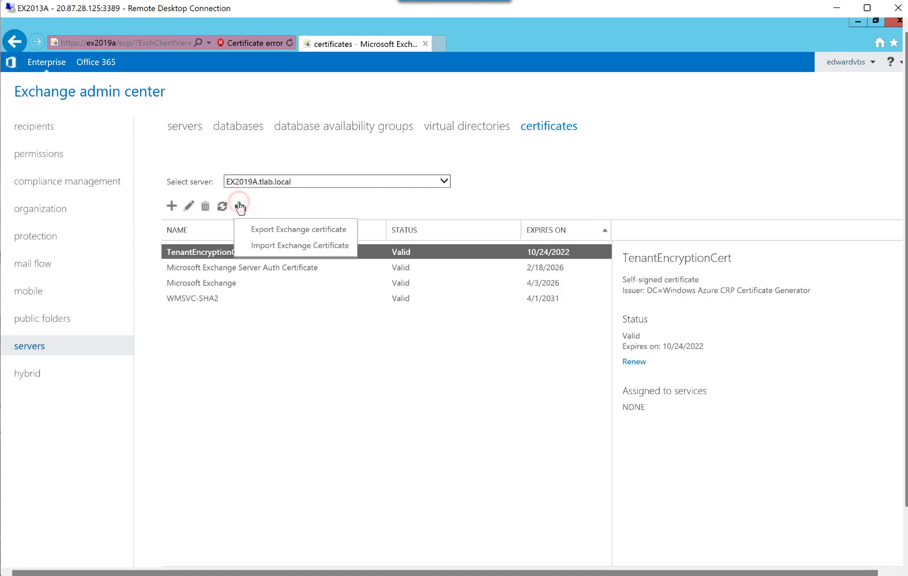
pyautogui.click(262, 246)
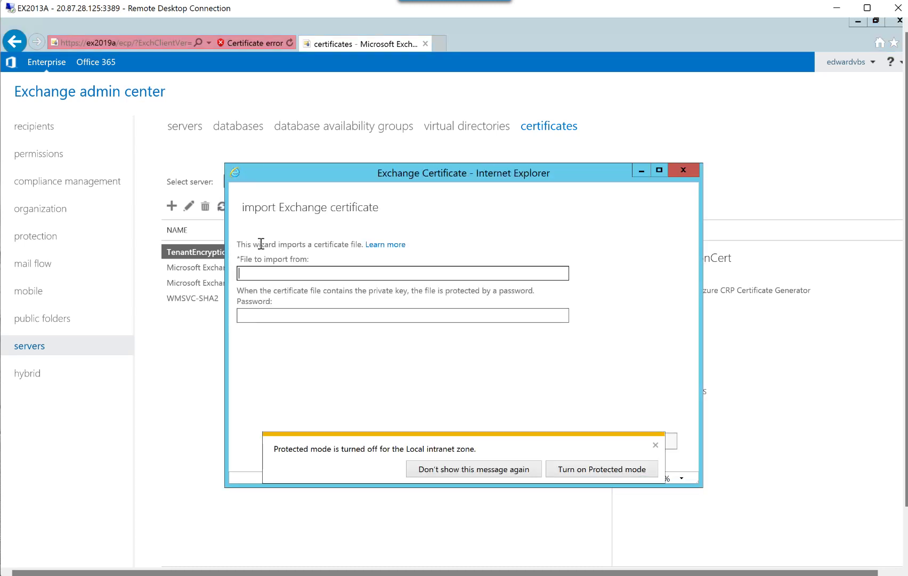
pyautogui.click(263, 275)
pyautogui.write('\\localhost\\c$\\sslc')
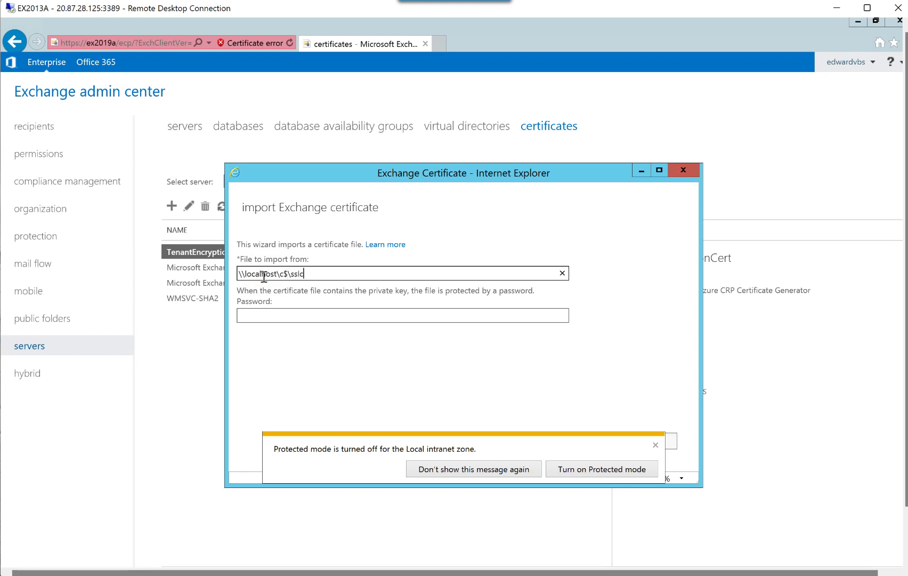
pyautogui.write('ert.pfx')
pyautogui.press('Tab')
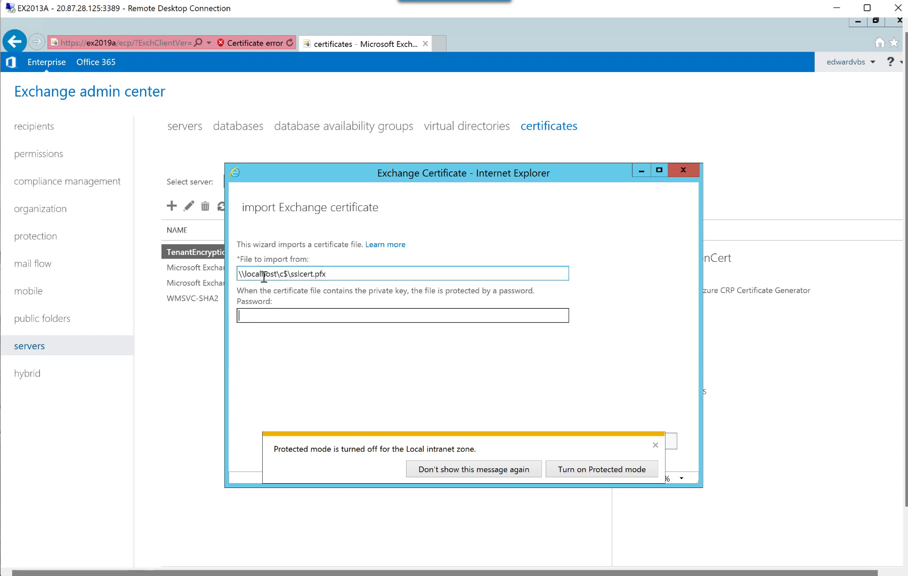
pyautogui.write('********')
pyautogui.press('Return')
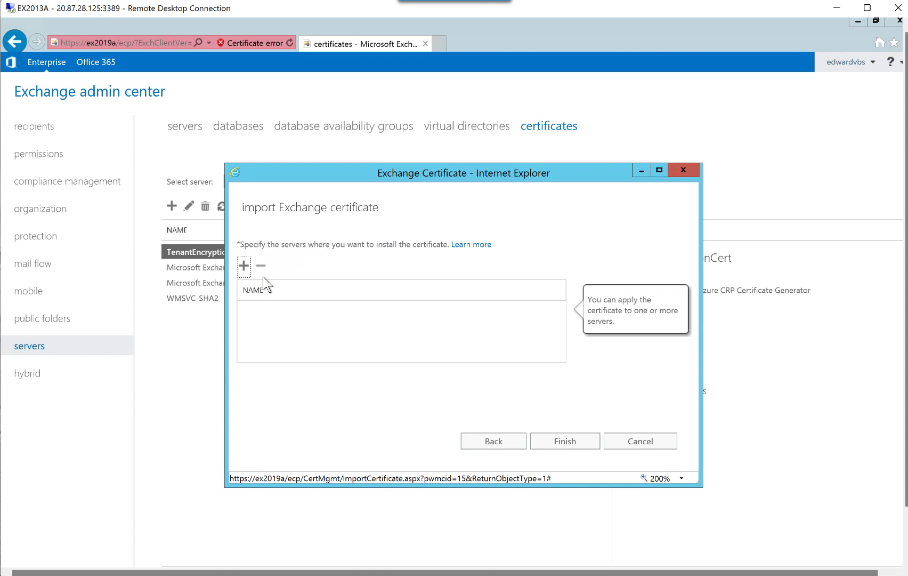
# Add EX2019A as the target server and finish importing the certificate
pyautogui.click(244, 266)
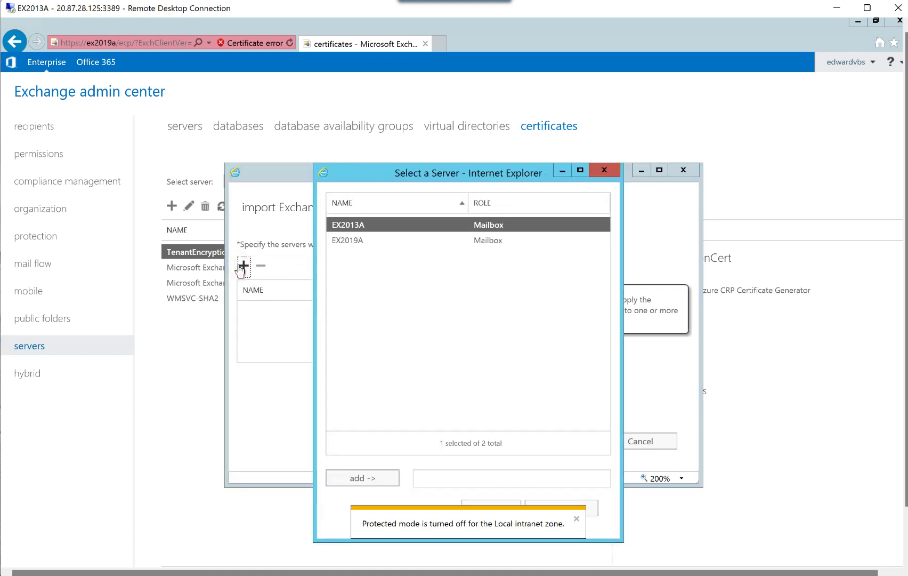
pyautogui.click(353, 240)
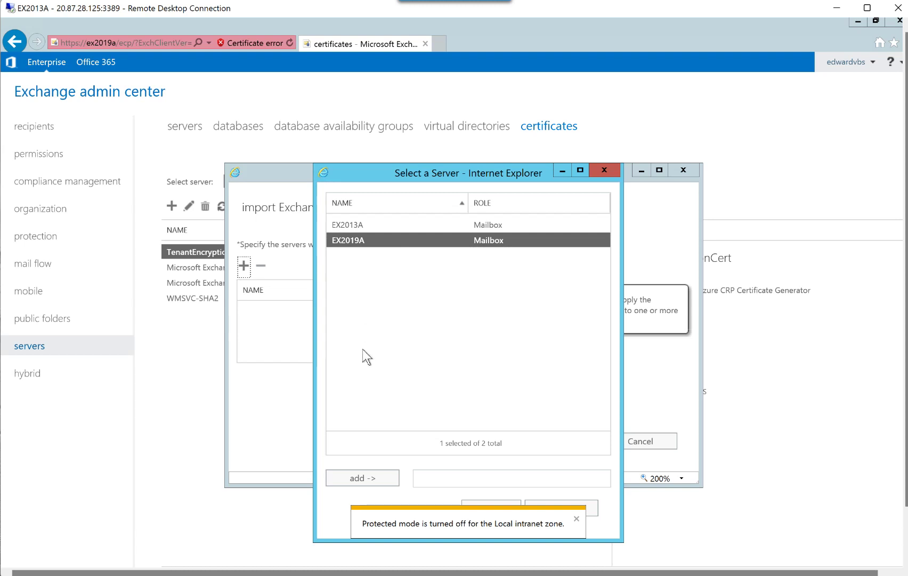
pyautogui.click(360, 477)
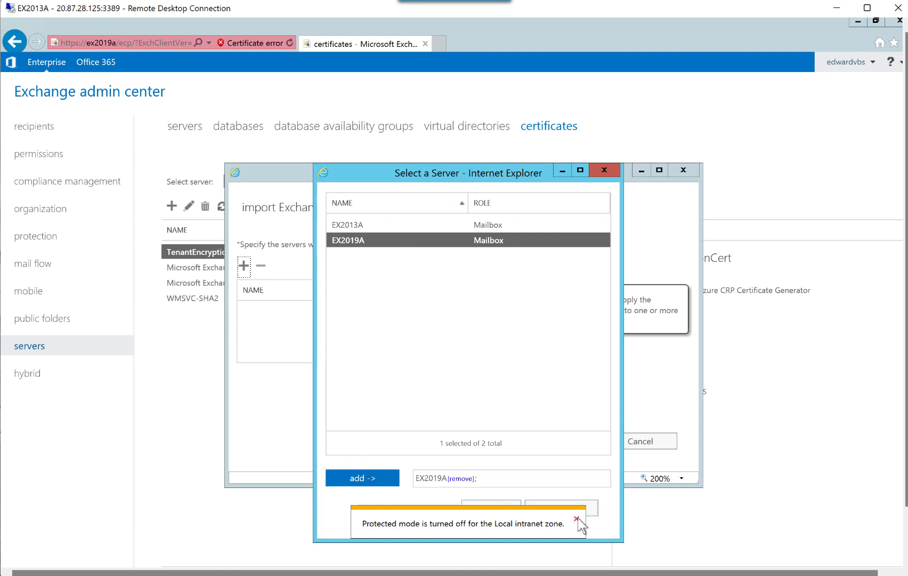
pyautogui.click(507, 509)
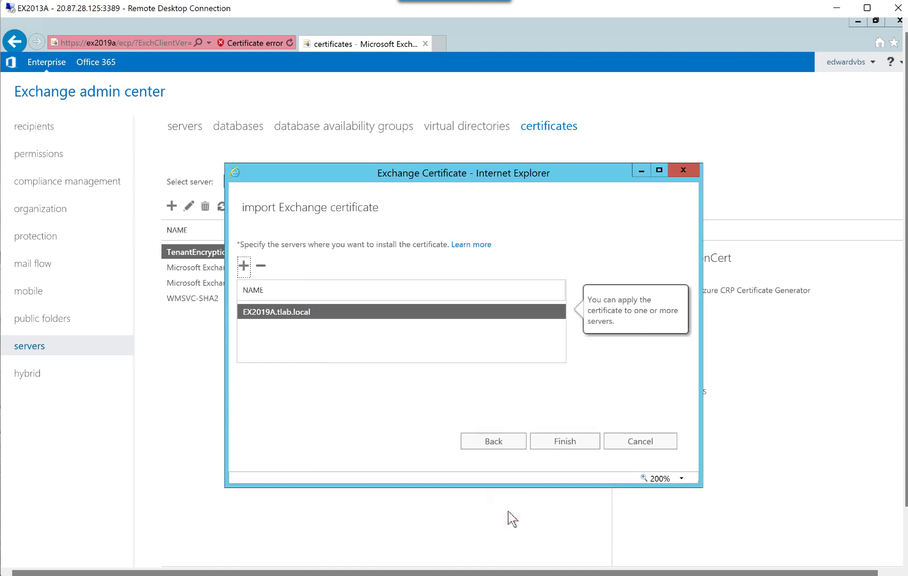
pyautogui.click(571, 442)
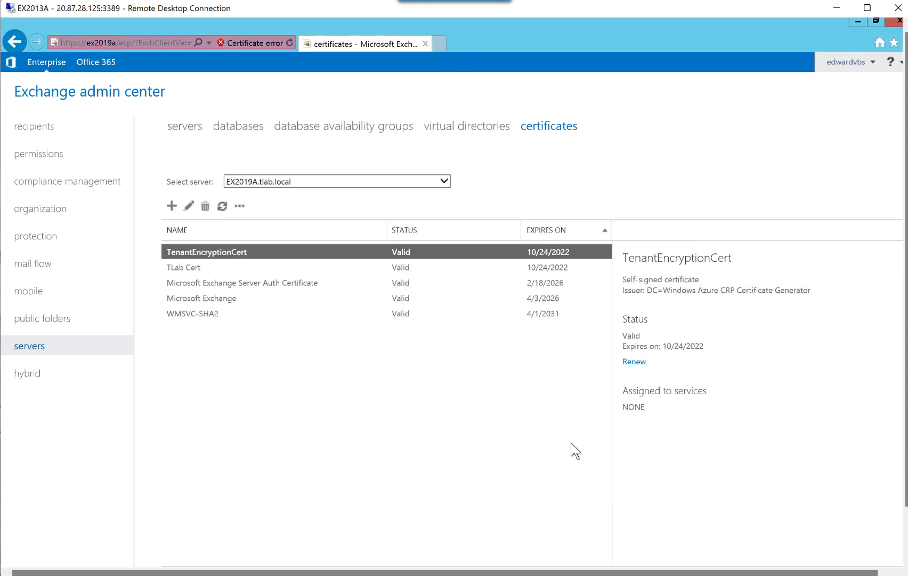
# Select the imported TLab Cert on EX2019A and open it for editing
pyautogui.click(422, 269)
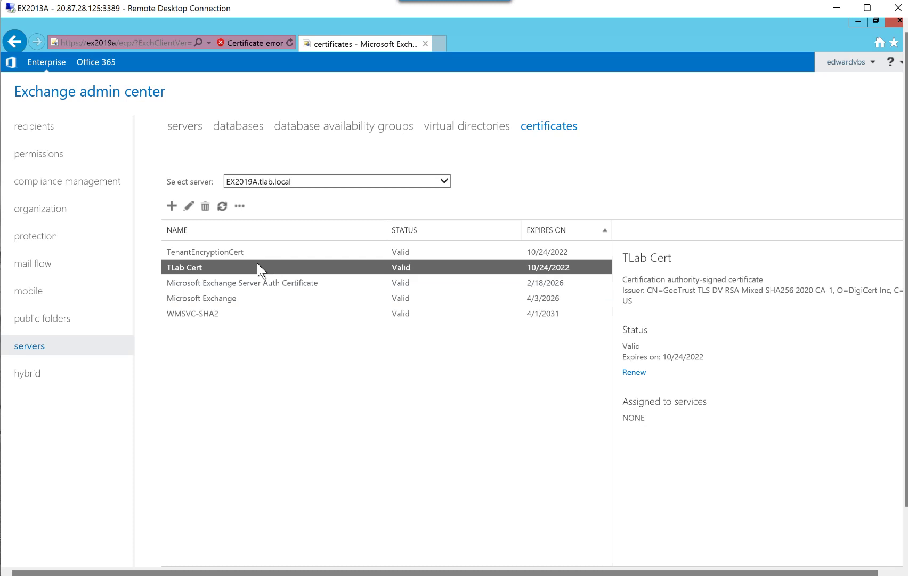
pyautogui.click(187, 209)
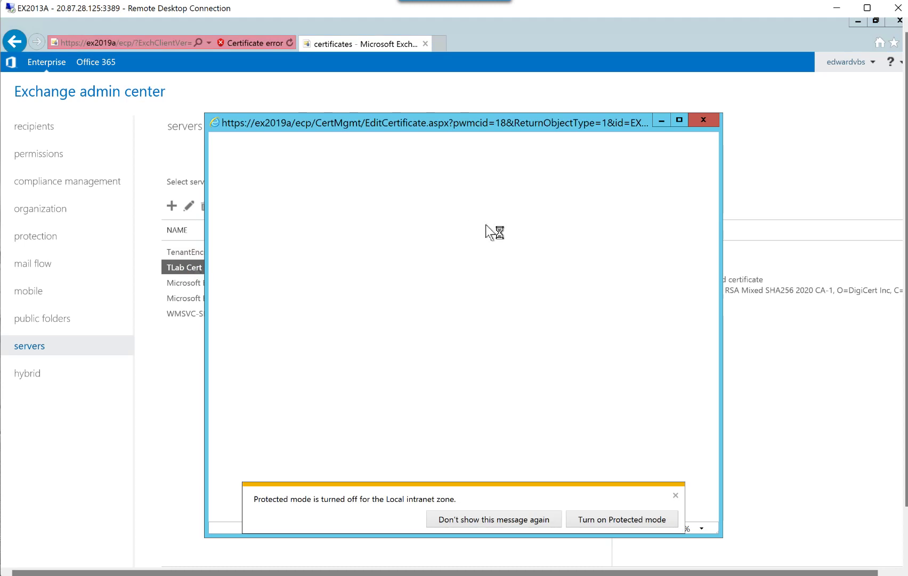
# Assign TLab Cert to SMTP, IMAP, POP and IIS, saving and confirming replacement of the default SMTP certificate
pyautogui.click(676, 494)
pyautogui.click(243, 205)
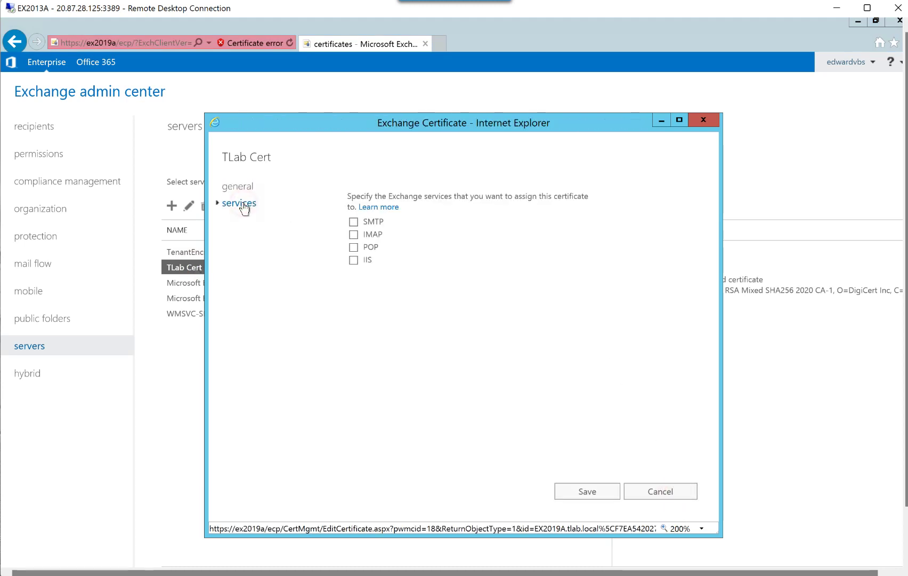
pyautogui.click(353, 222)
pyautogui.click(354, 237)
pyautogui.click(354, 238)
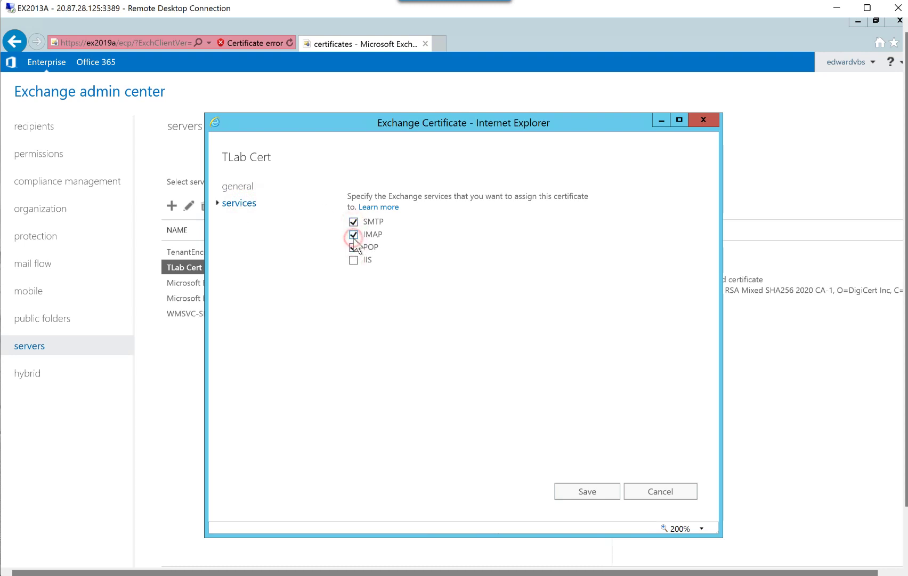
pyautogui.click(354, 247)
pyautogui.click(354, 260)
pyautogui.click(602, 495)
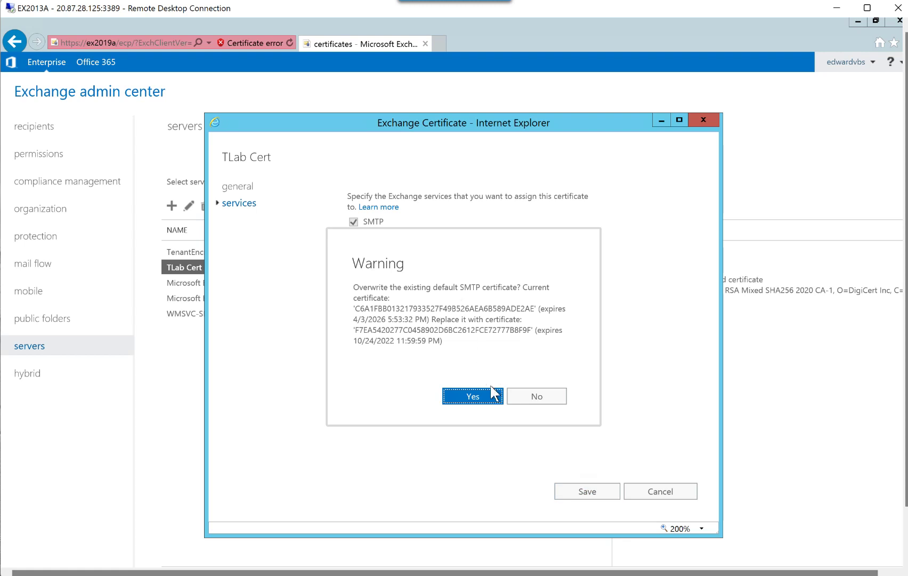
pyautogui.click(490, 393)
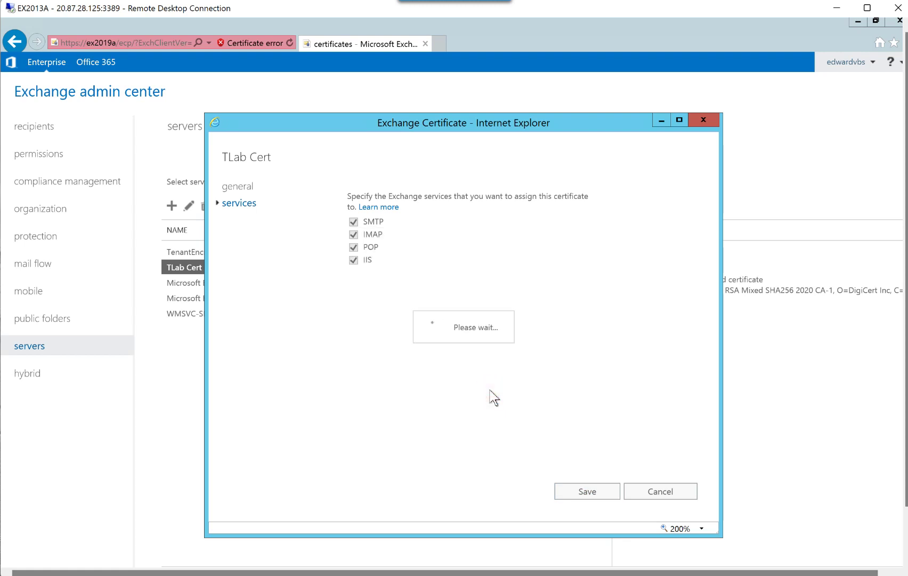